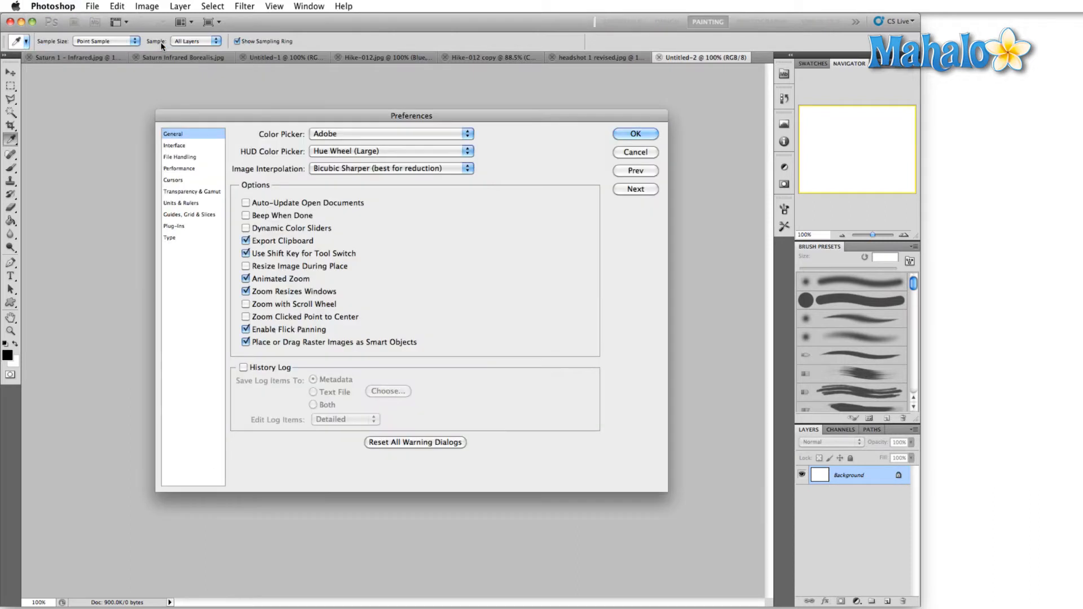
click(631, 152)
key(v)
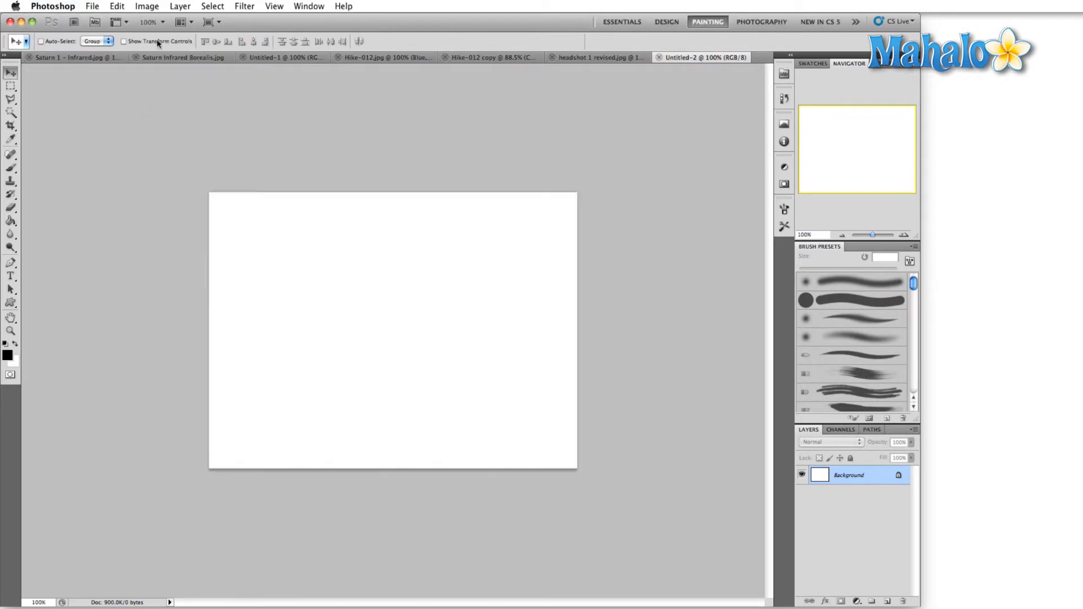
click(118, 7)
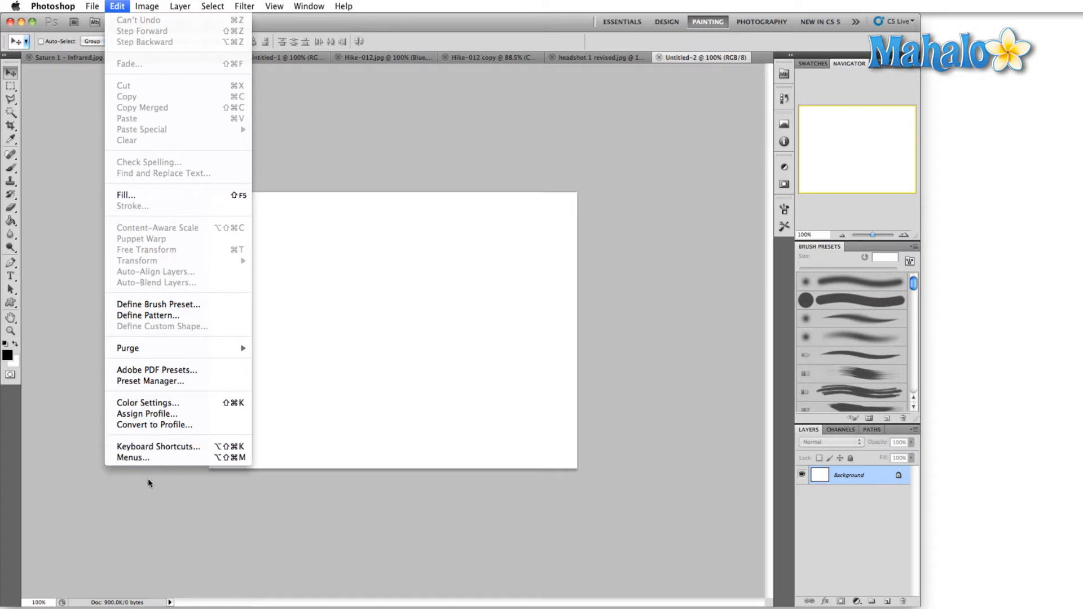
click(88, 269)
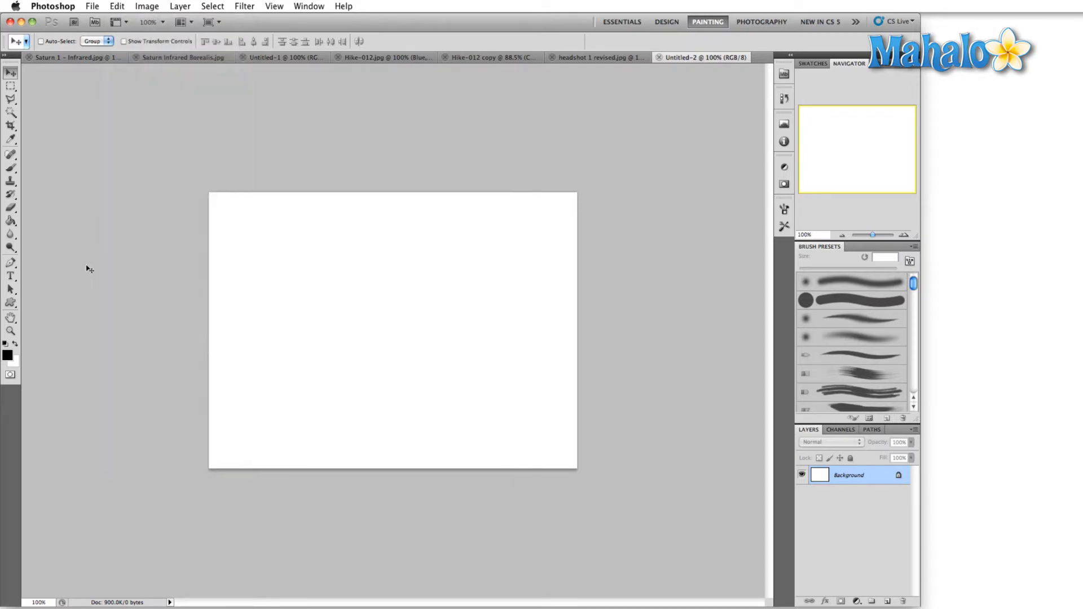
Open the General preferences and turn off Export Clipboard.
key(i)
key(super+k)
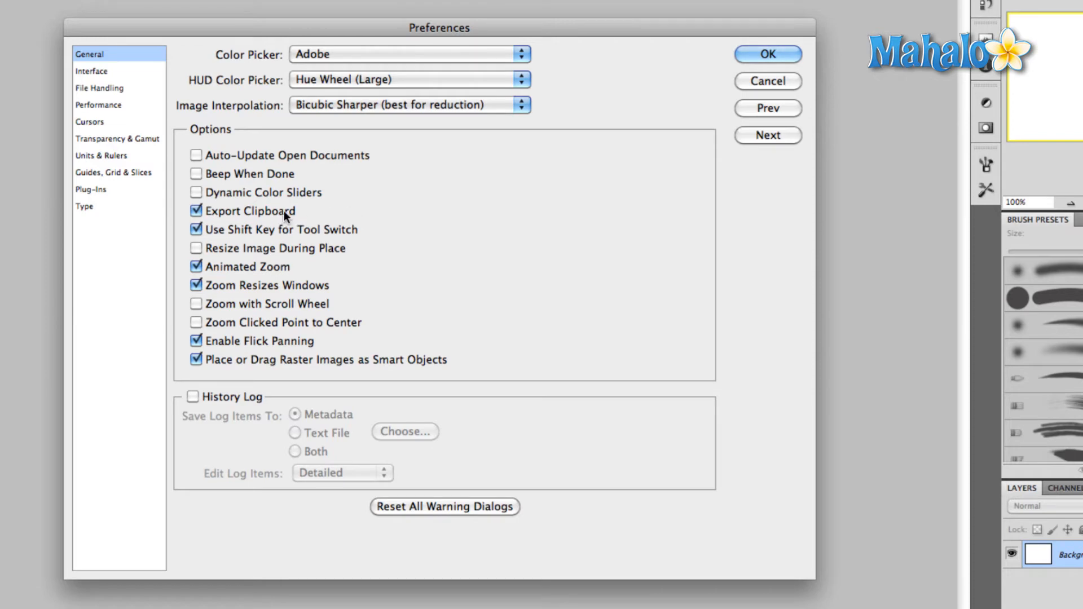
mouse_move(283, 211)
click(283, 211)
click(269, 212)
click(242, 209)
Enable Save As to Original Folder in the File Handling preferences.
click(112, 87)
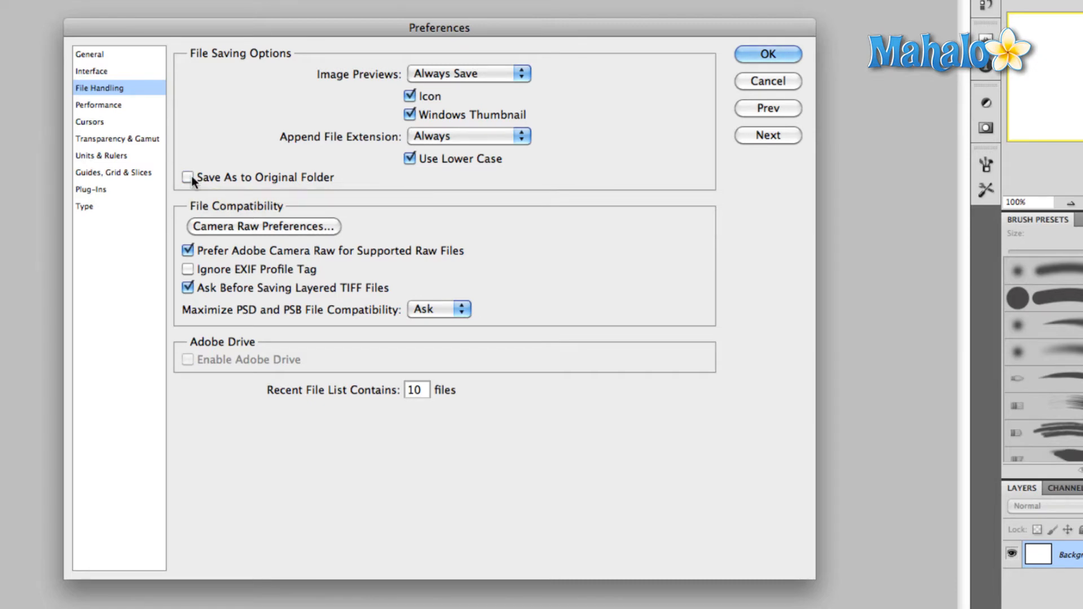
click(299, 184)
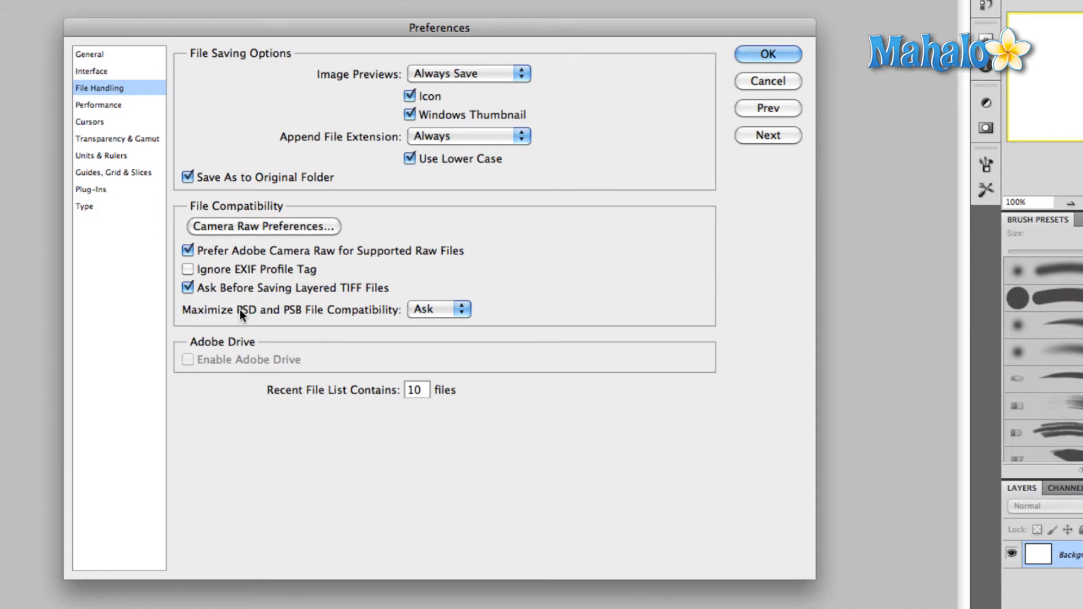
Try the Never option for Maximize PSD and PSB File Compatibility and switch it back to Ask.
click(441, 310)
click(445, 306)
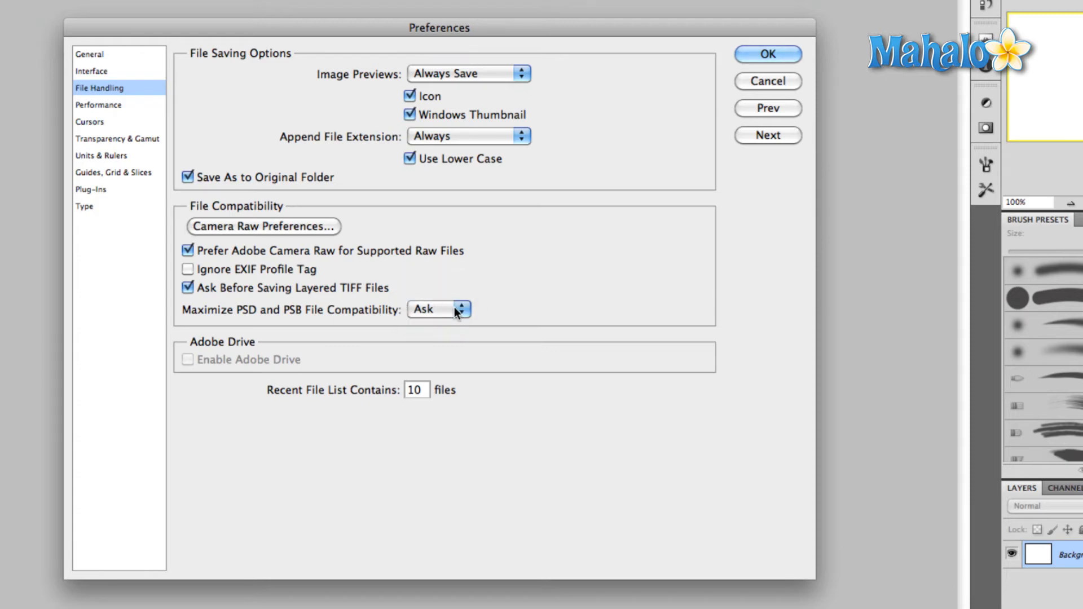
click(454, 311)
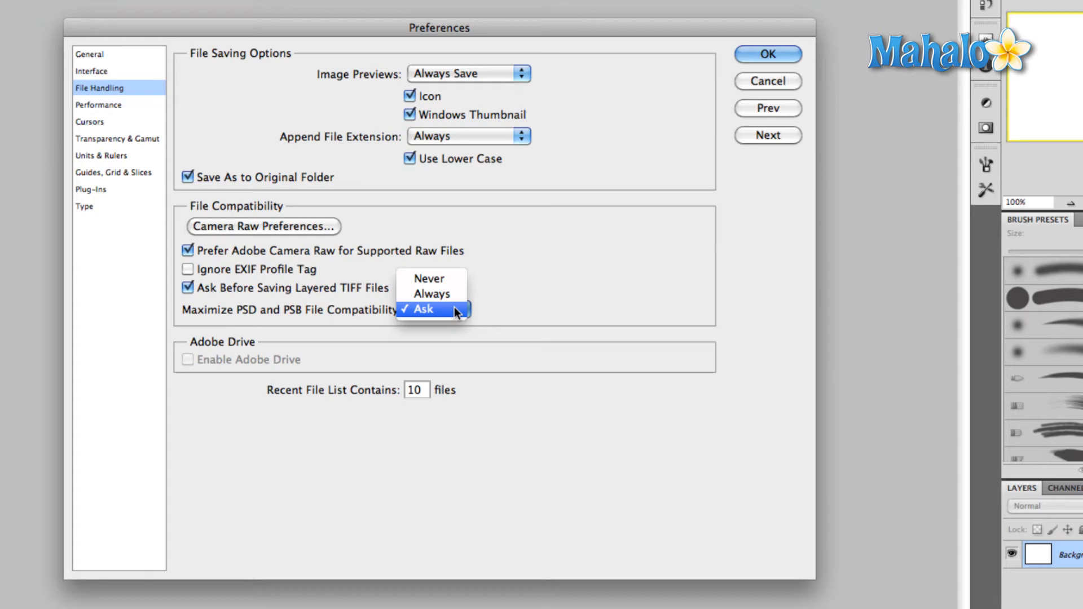
click(441, 277)
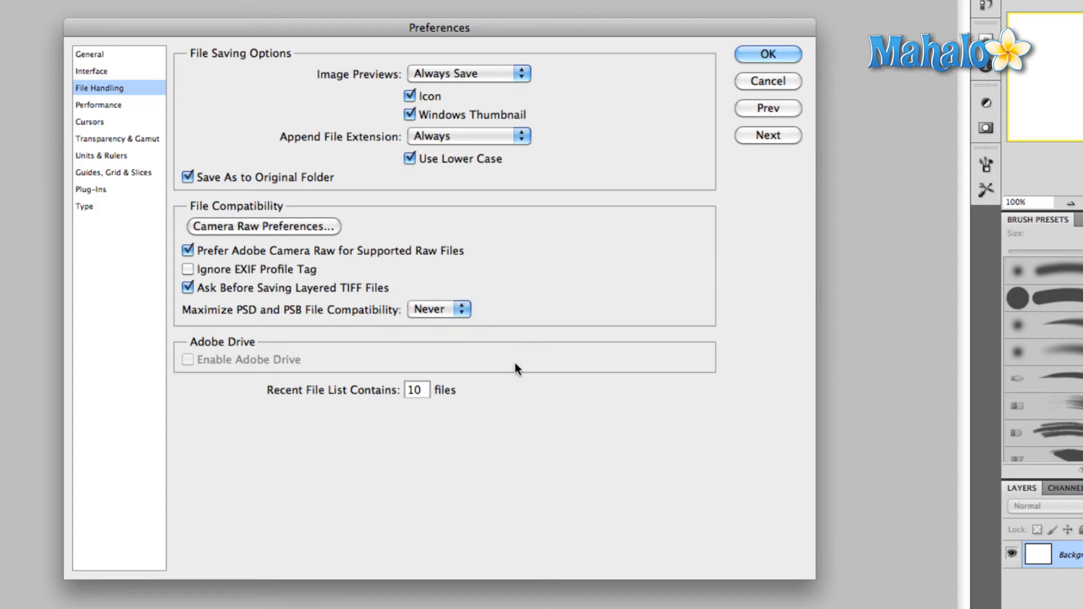
click(446, 308)
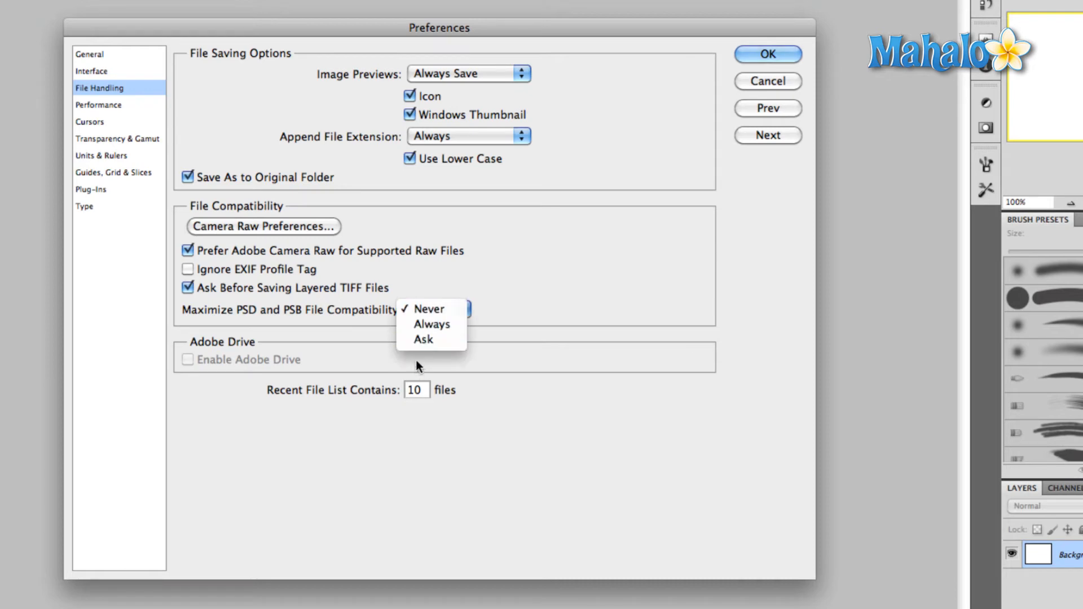
click(429, 339)
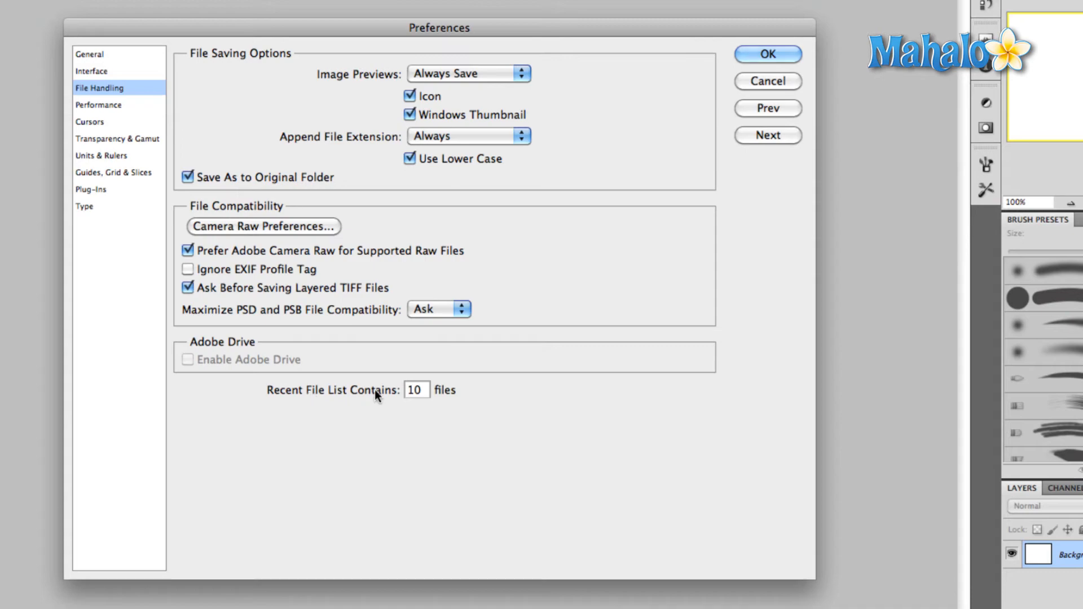
Set the recent file list to contain 20 files and apply the preferences.
double_click(426, 390)
text(20)
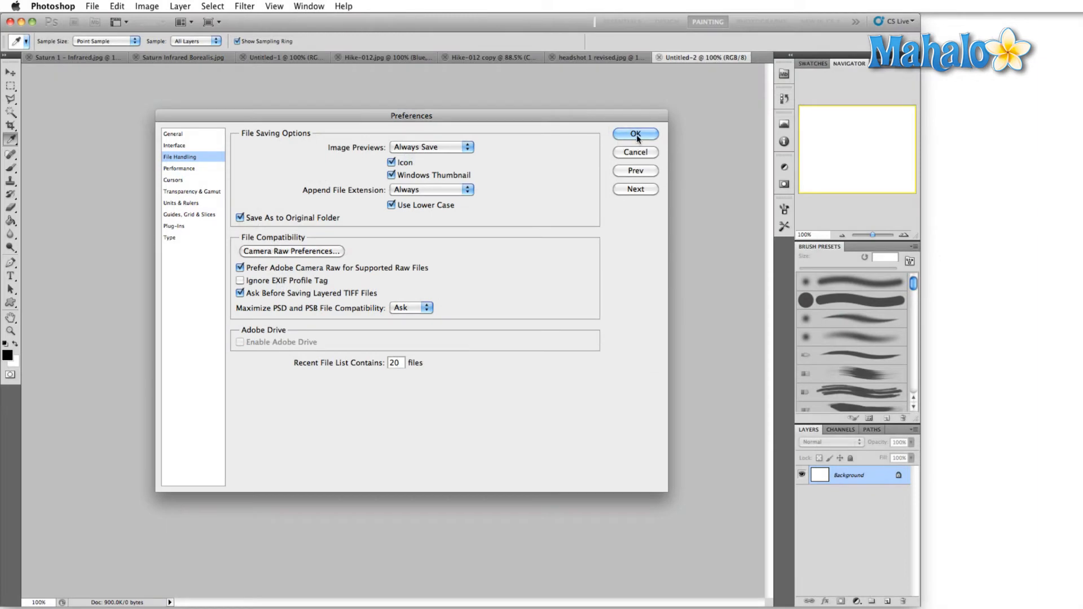
click(636, 134)
Look through the list of recently opened files and close it without opening any file.
click(91, 5)
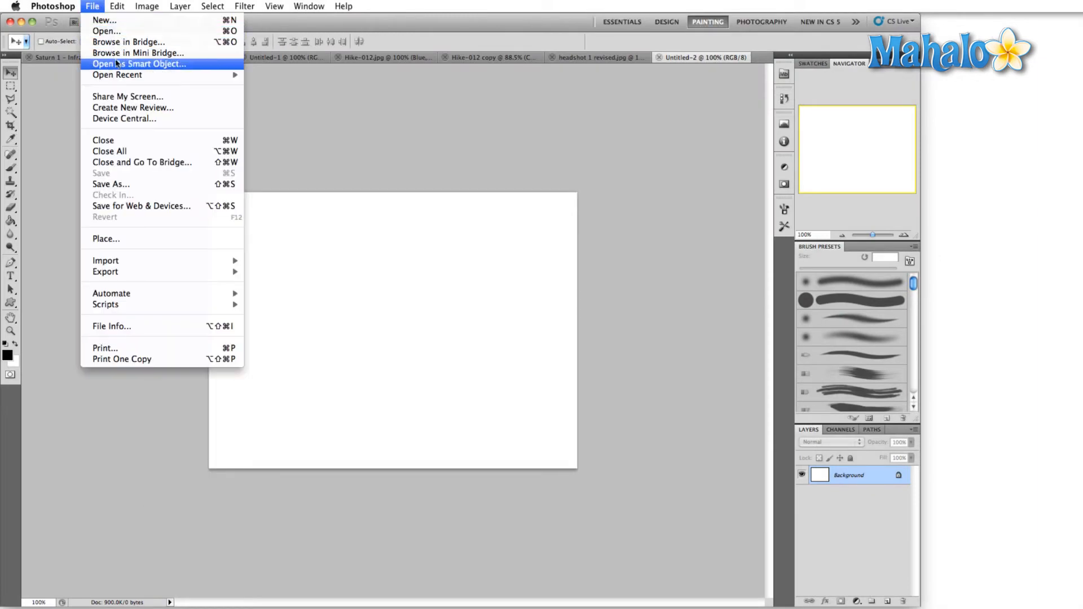
mouse_move(120, 76)
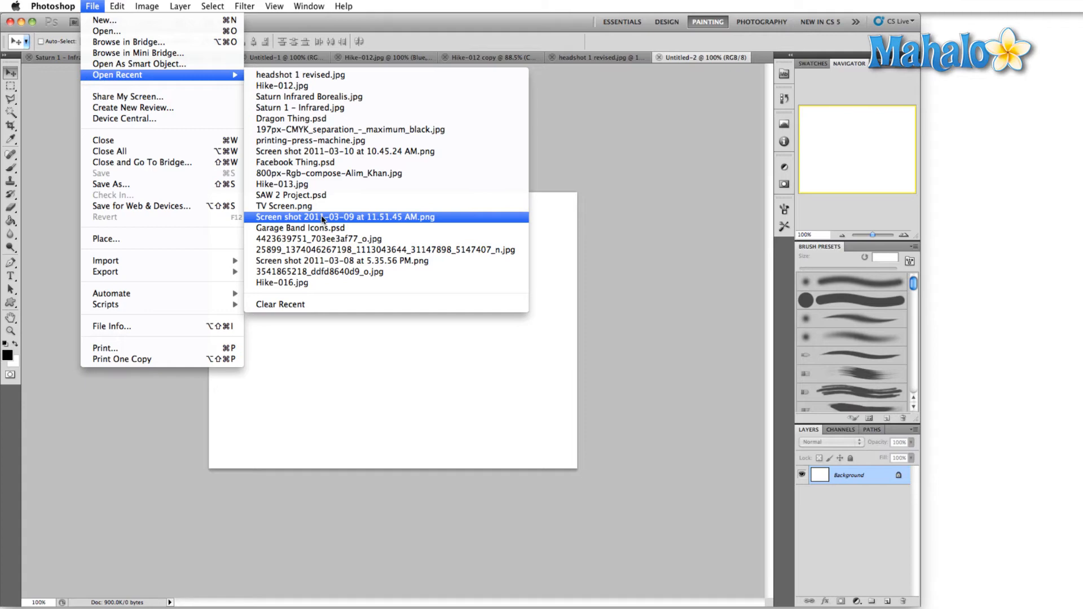
click(558, 151)
In the Performance preferences, compare the Big and Flat and Default cache presets and optimize the cache for Tall and Thin documents.
key(super+k)
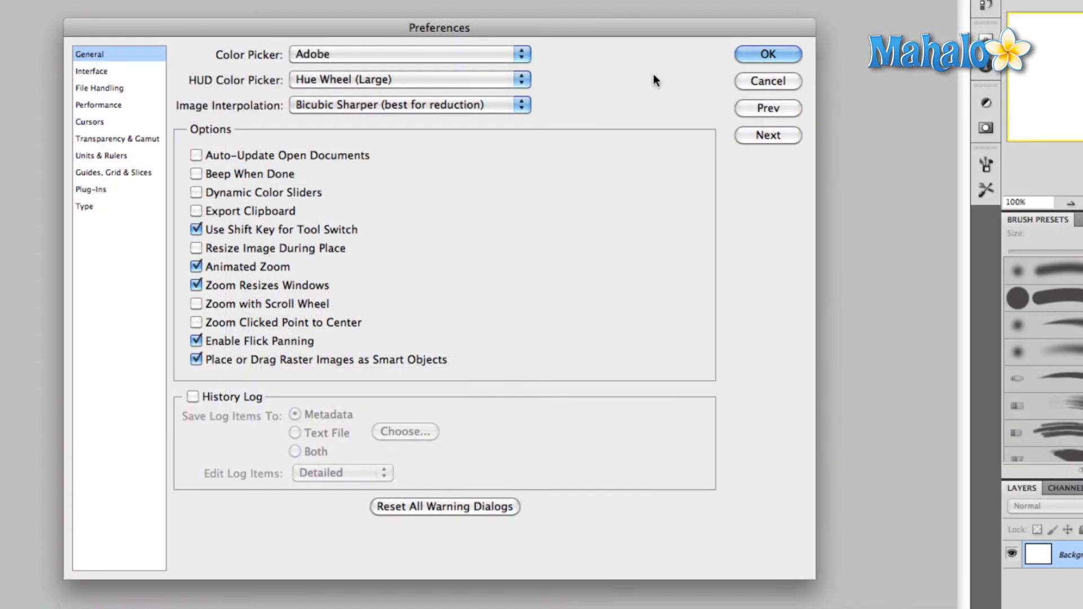
click(121, 87)
click(114, 105)
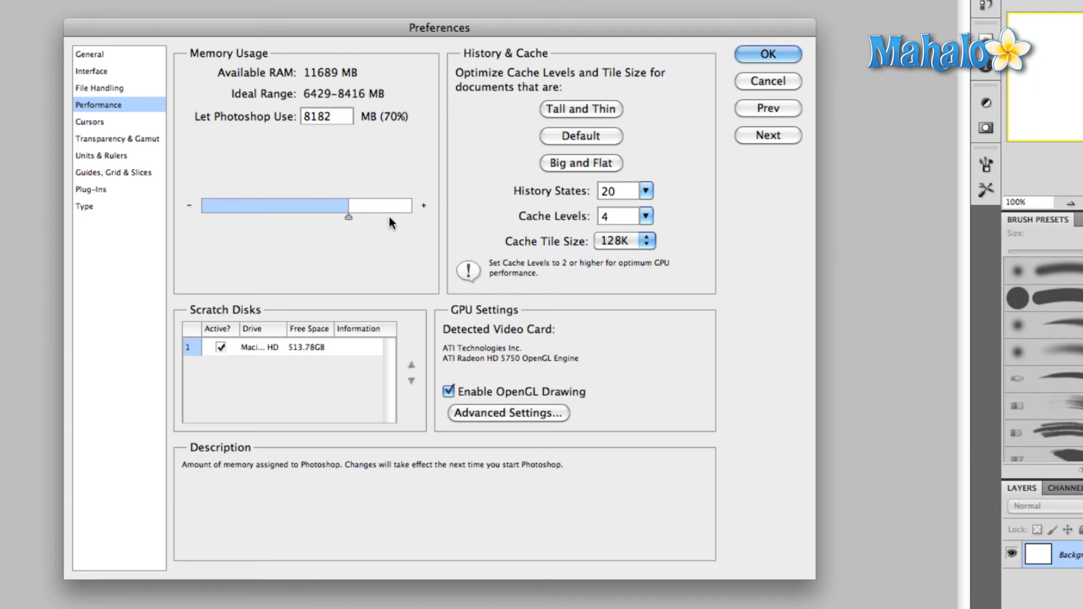
click(611, 110)
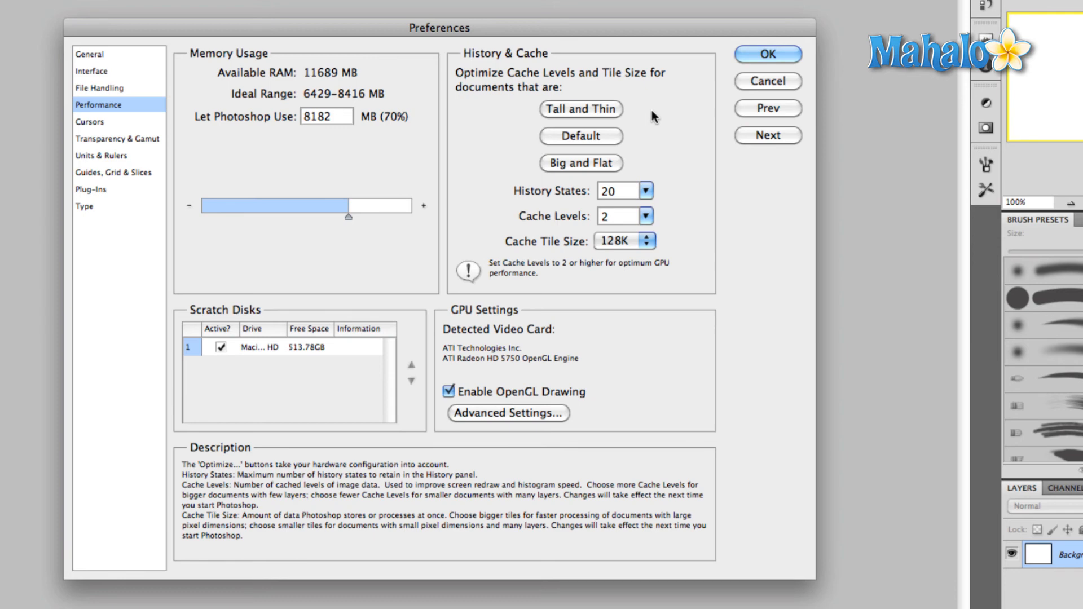
click(615, 162)
click(569, 134)
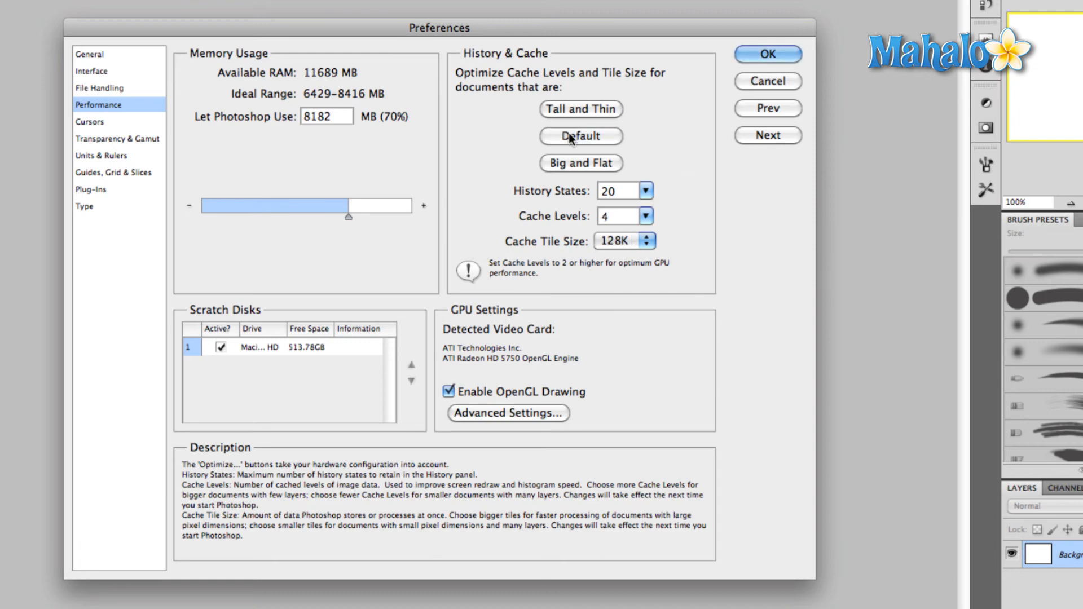
click(591, 111)
Review the available ruler units in the Units & Rulers preferences.
click(97, 155)
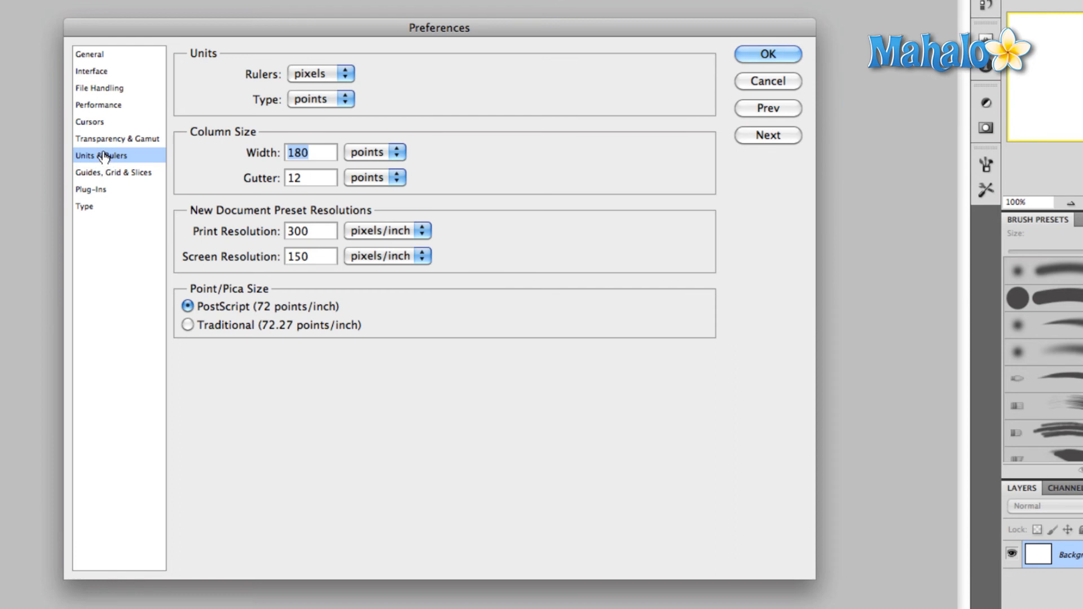
click(348, 71)
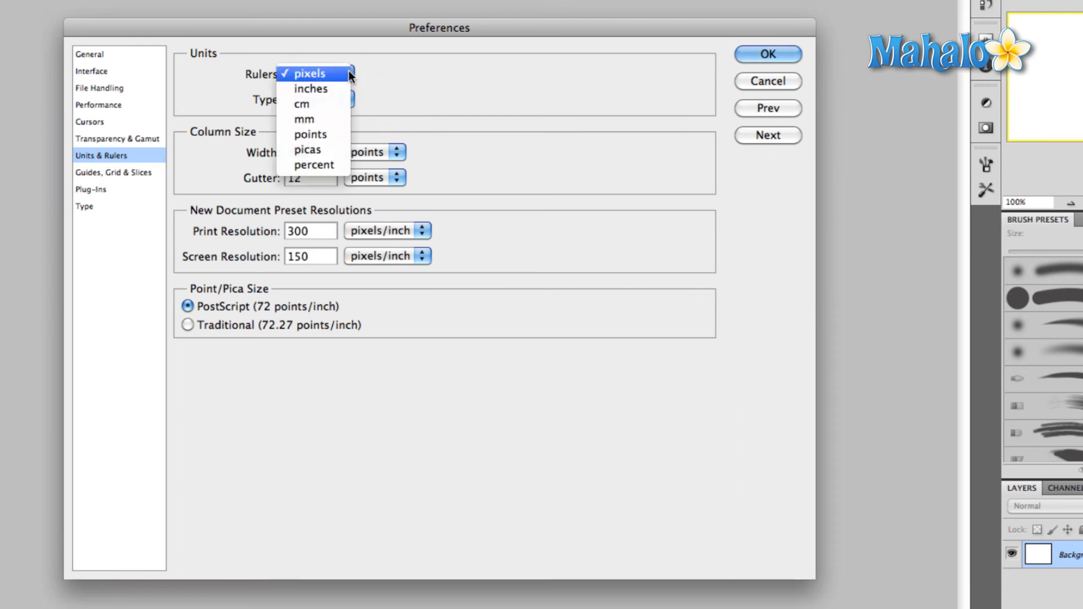
click(330, 78)
click(340, 75)
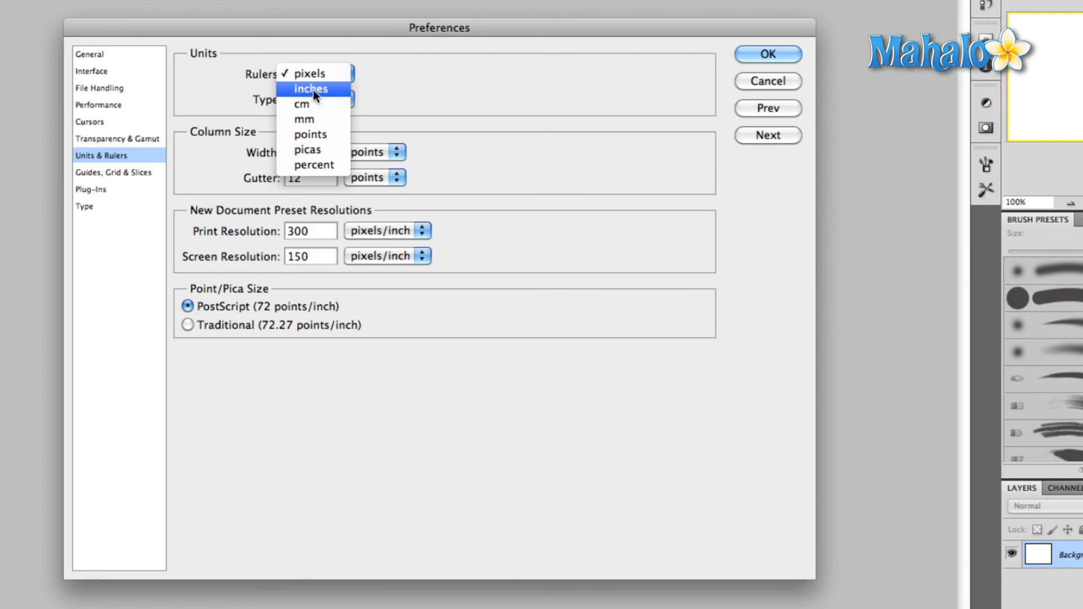
click(313, 90)
click(320, 82)
click(333, 62)
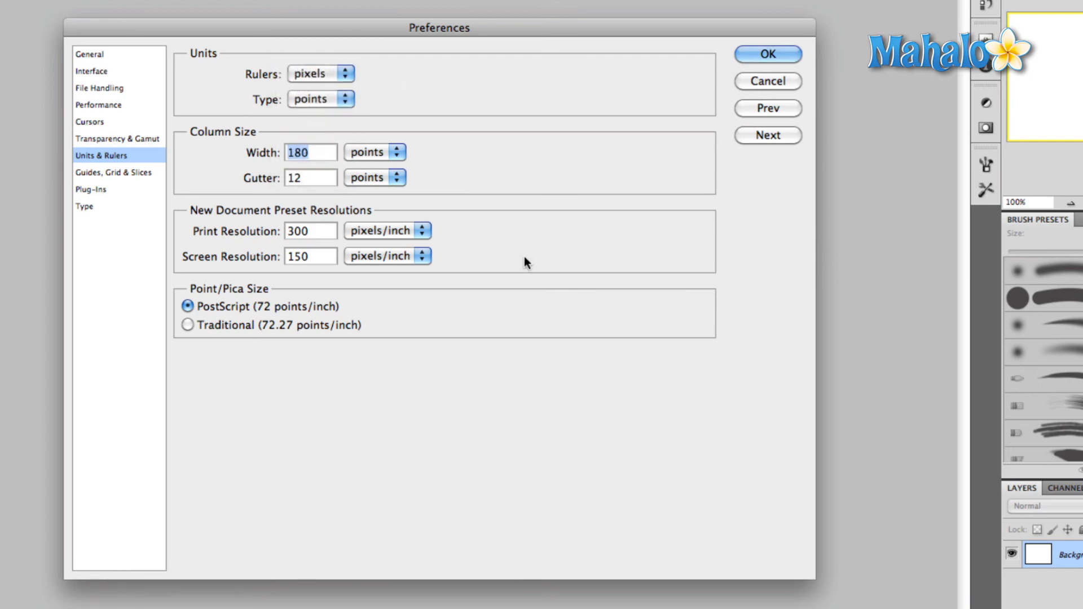